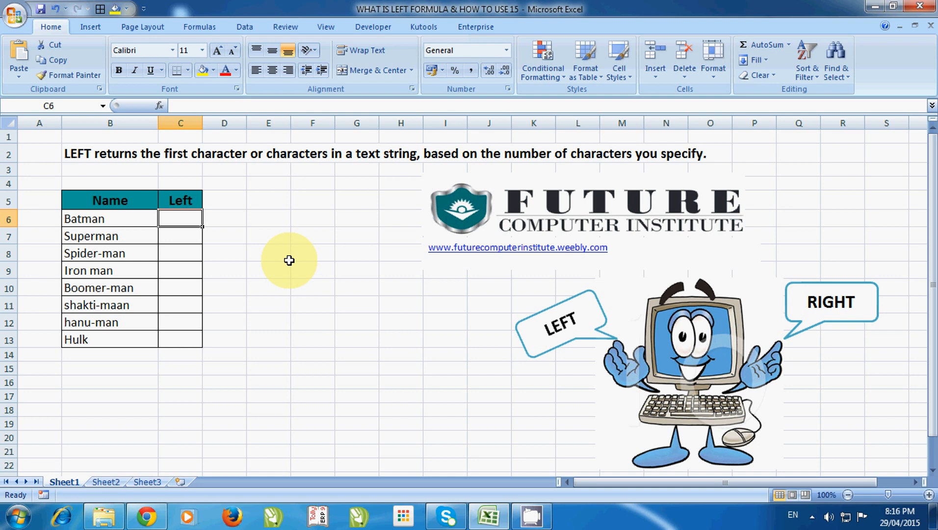
left_click(253, 200)
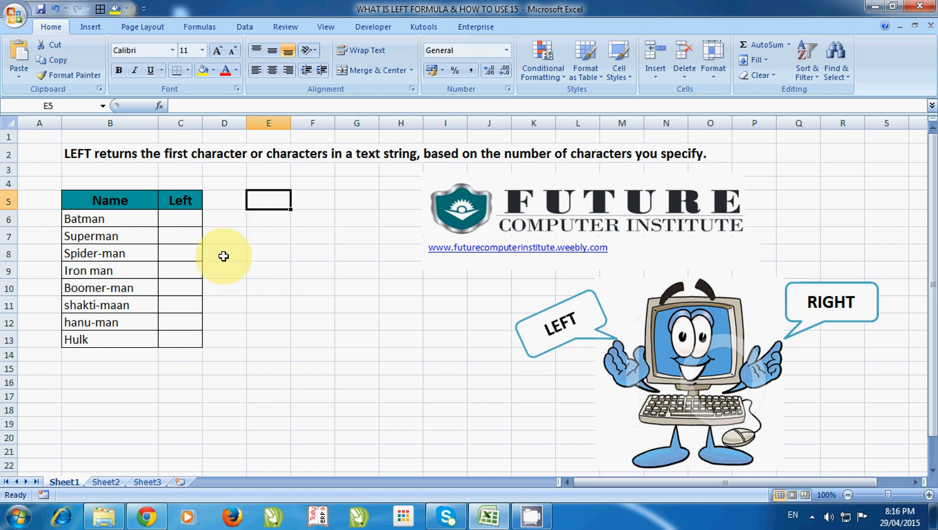
left_click(189, 219)
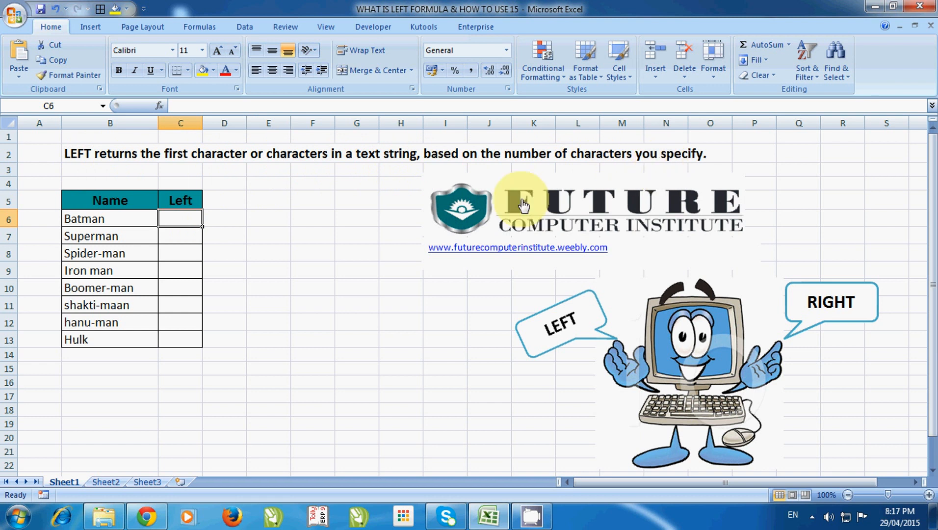
left_click(263, 219)
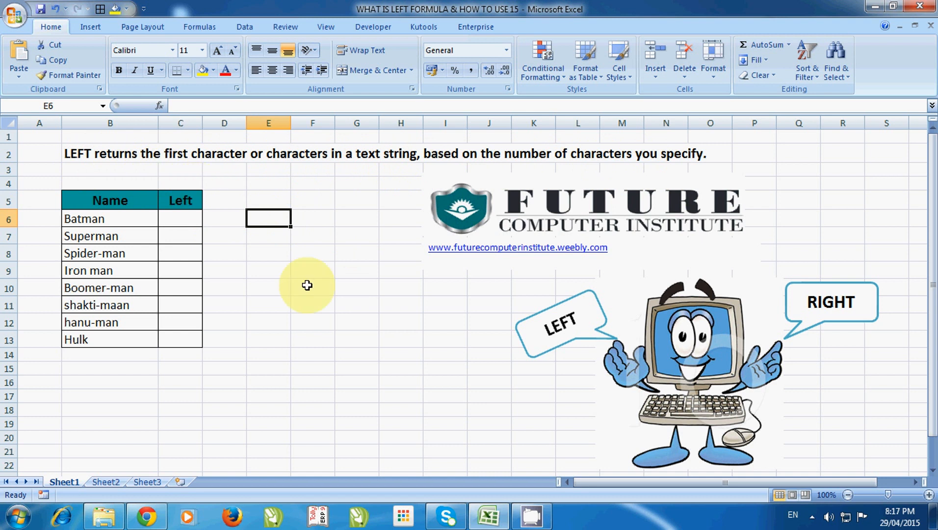
left_click(307, 285)
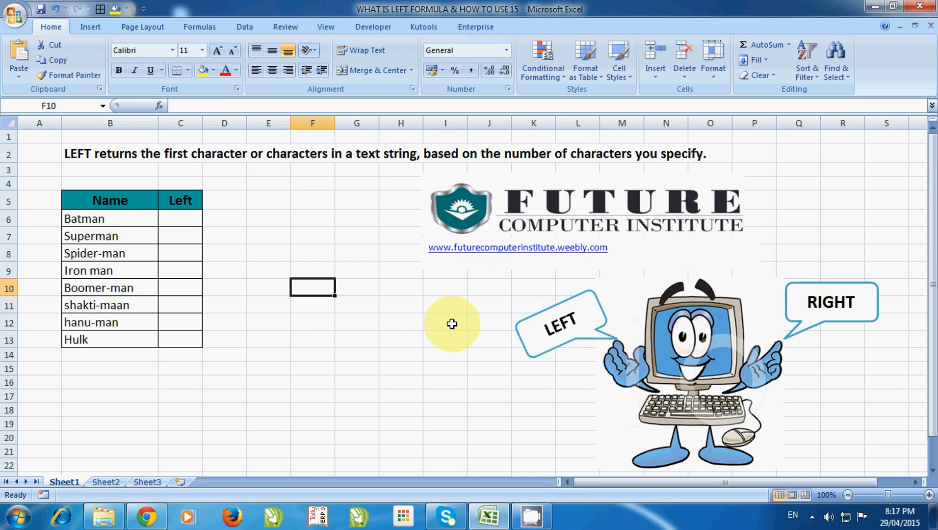
left_click(308, 249)
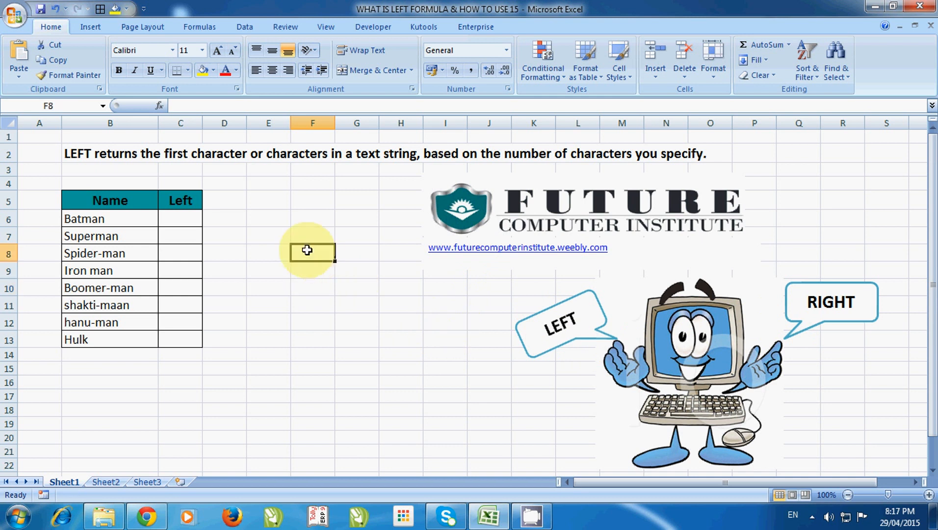
left_click(187, 218)
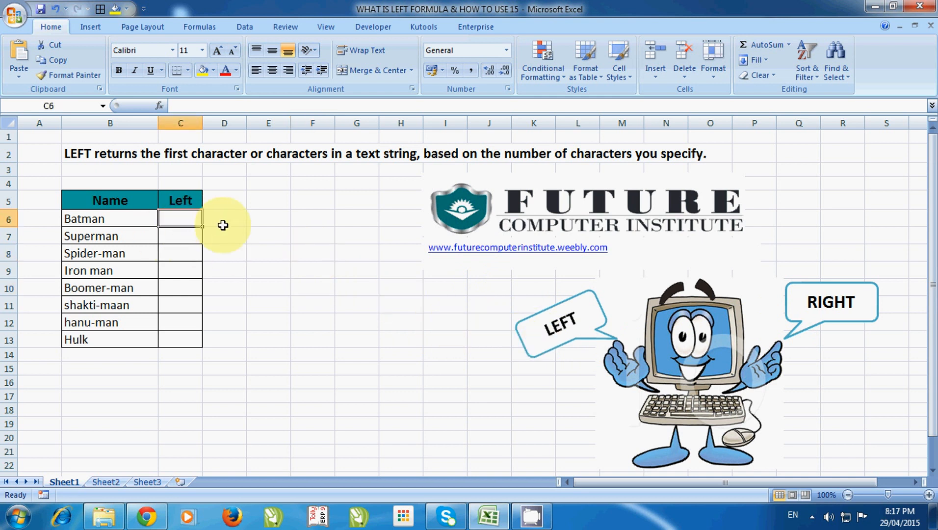
left_click(244, 226)
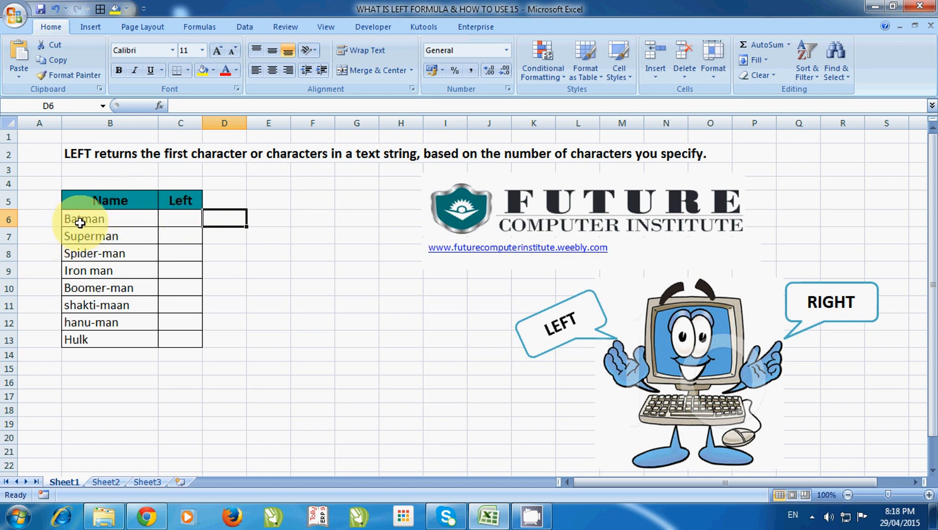
Step: Enter =LEFT(B6,3) in cell C6 to extract the first three characters of Batman
left_click(191, 221)
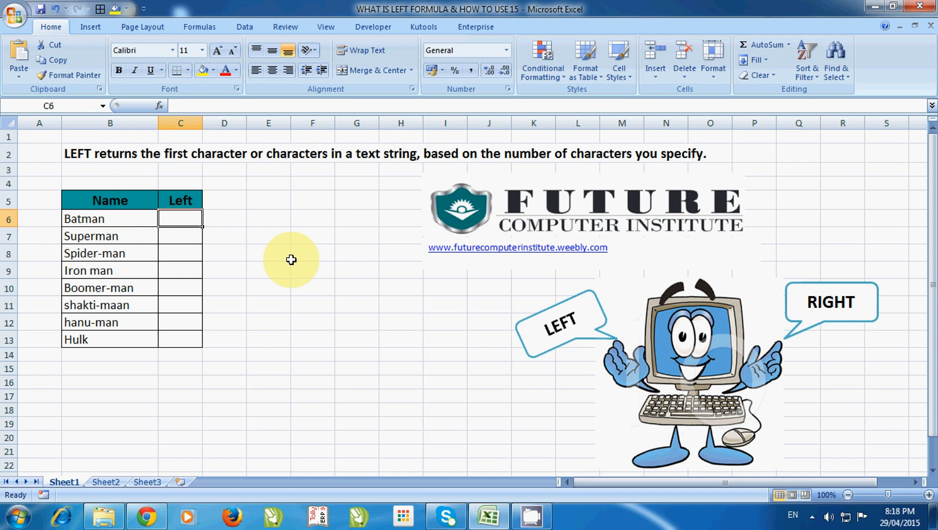
type("=left")
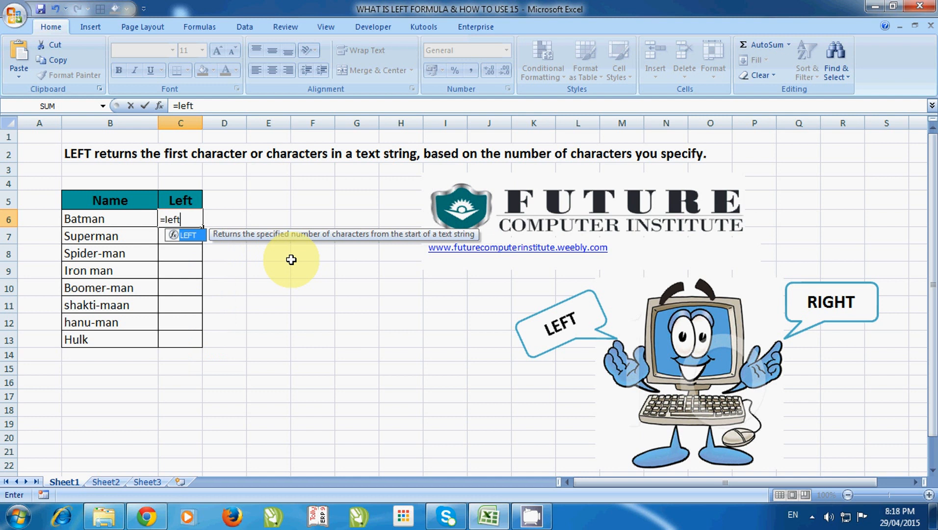
key("Tab")
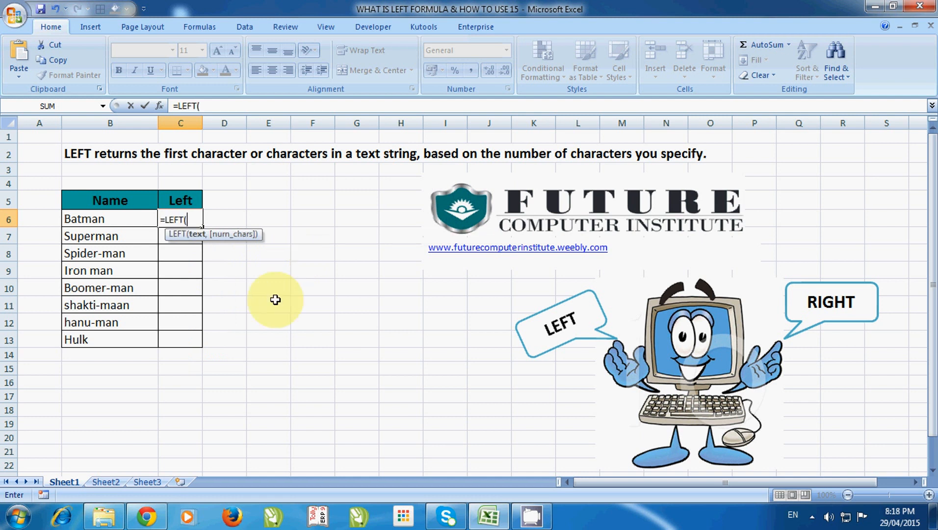
left_click_drag(263, 237, 416, 291)
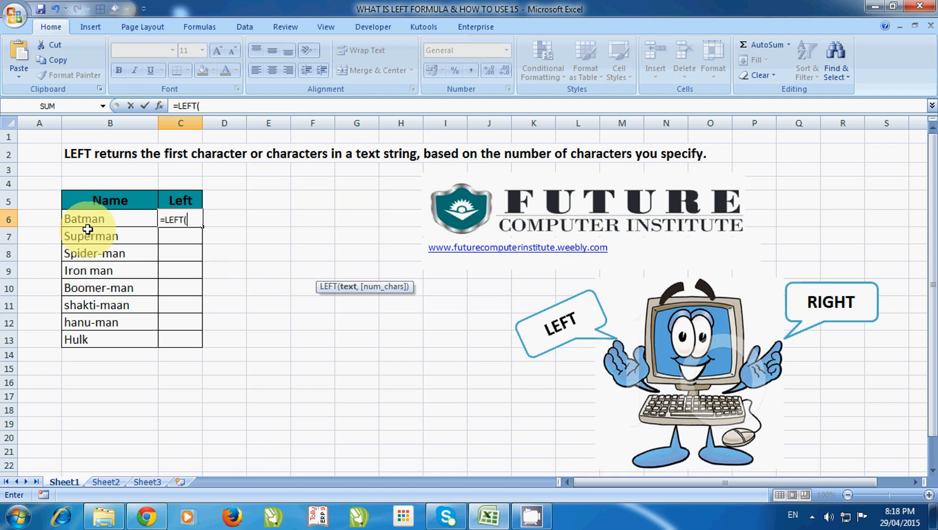
left_click(105, 221)
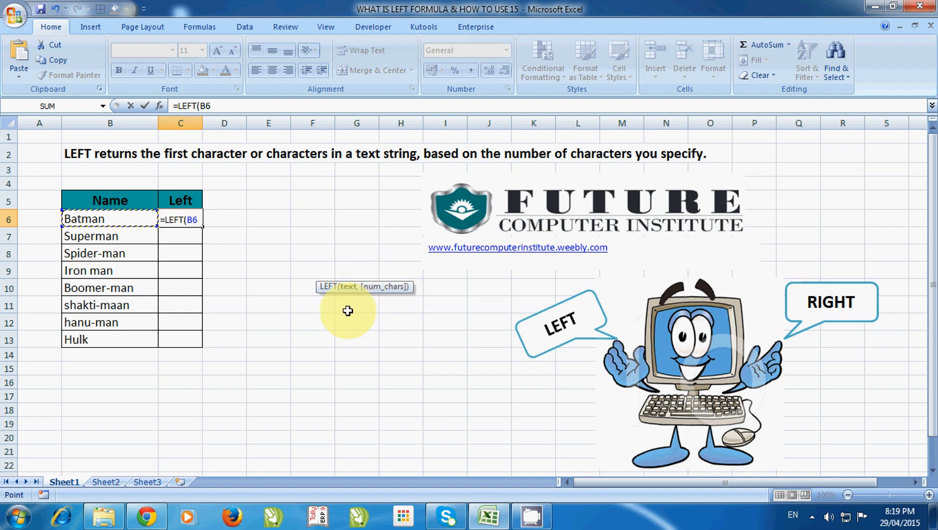
type(",")
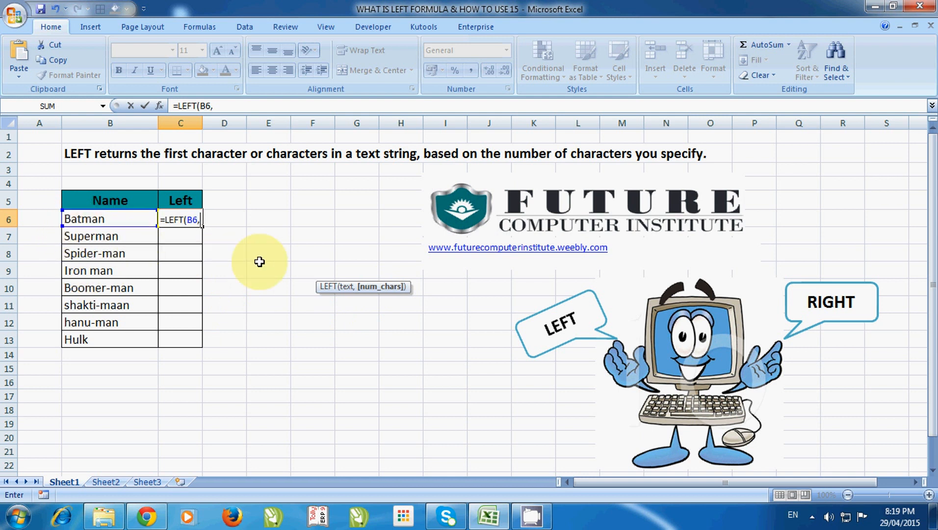
type("3)")
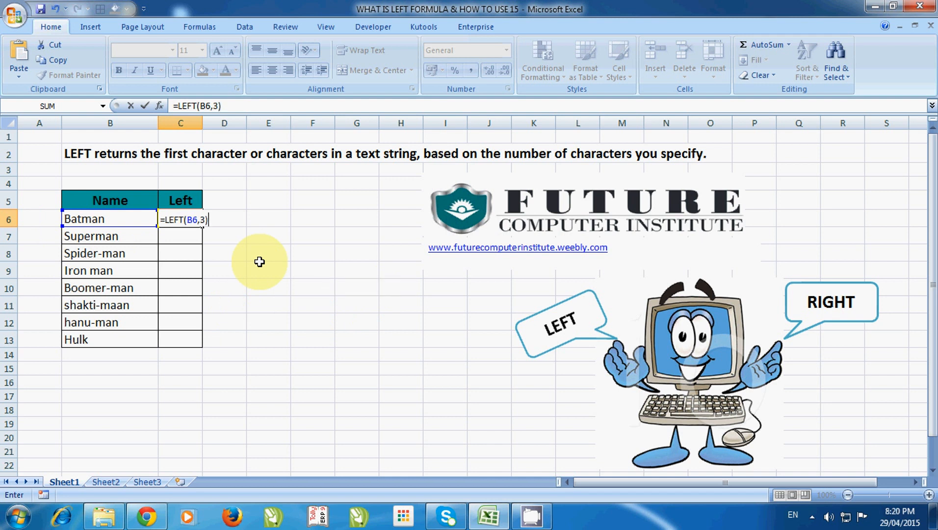
key("Return")
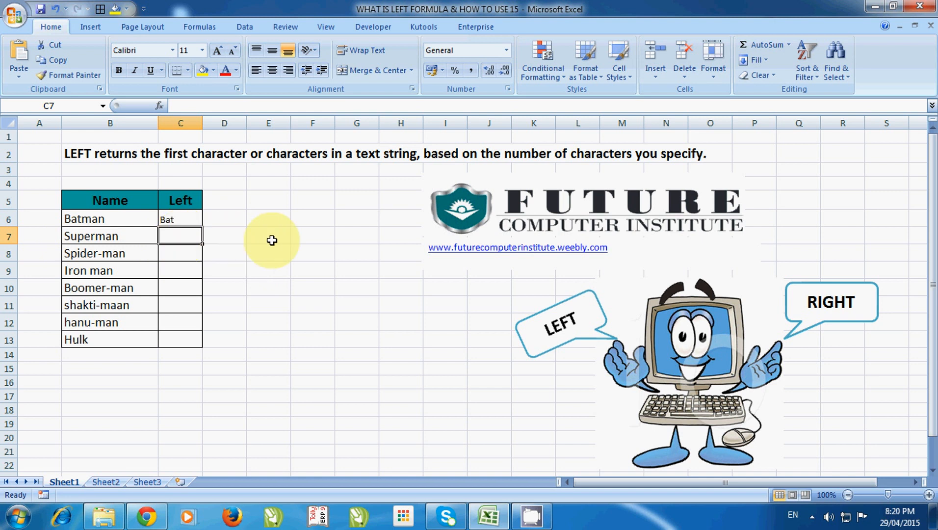
Step: Enter =LEFT(B7,5) in cell C7 to extract the first five characters of Superman
type("=")
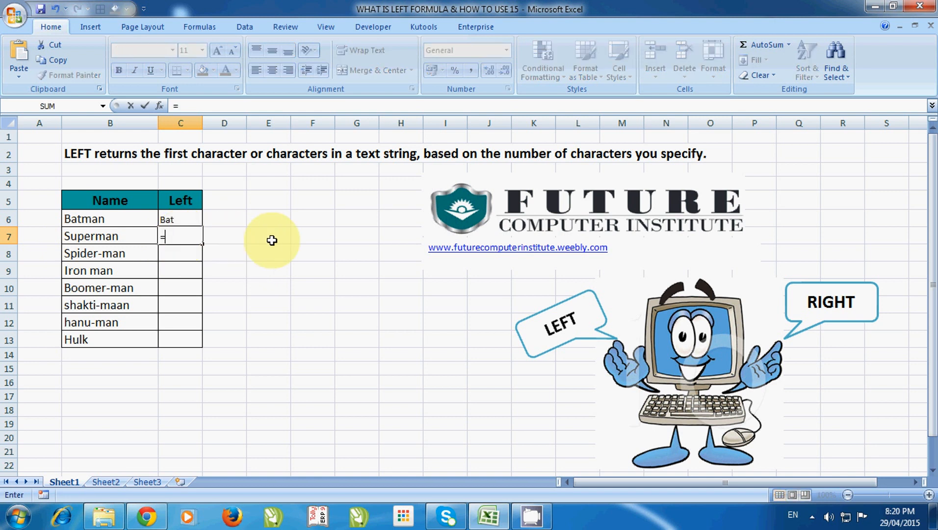
type("left")
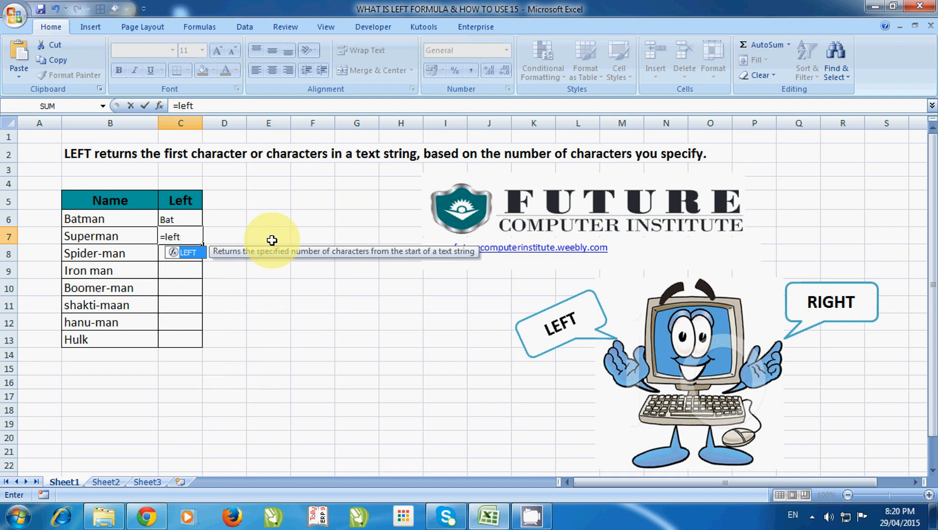
key("Tab")
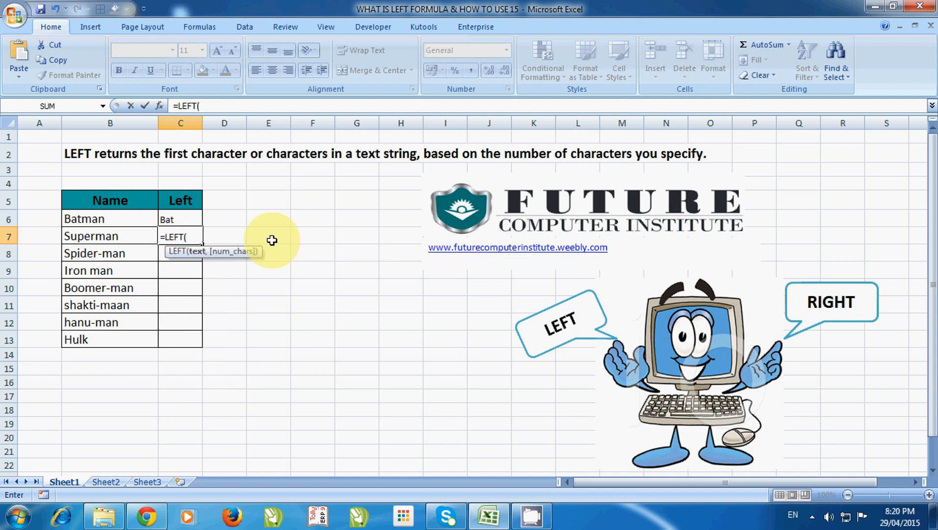
left_click_drag(260, 251, 402, 280)
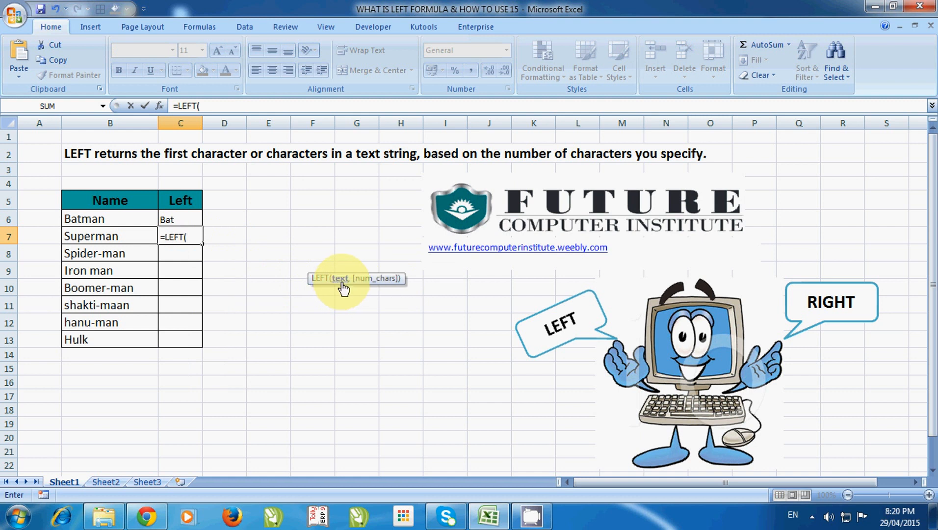
left_click(102, 238)
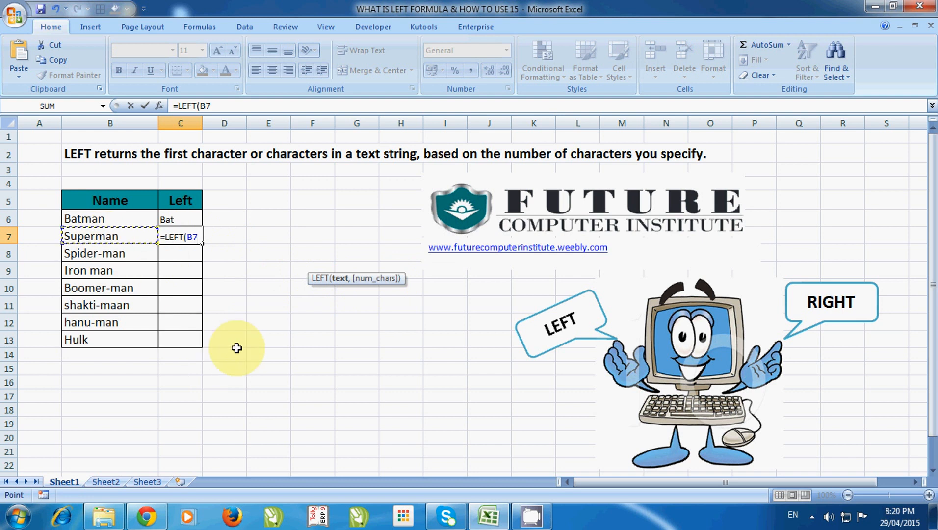
type(",")
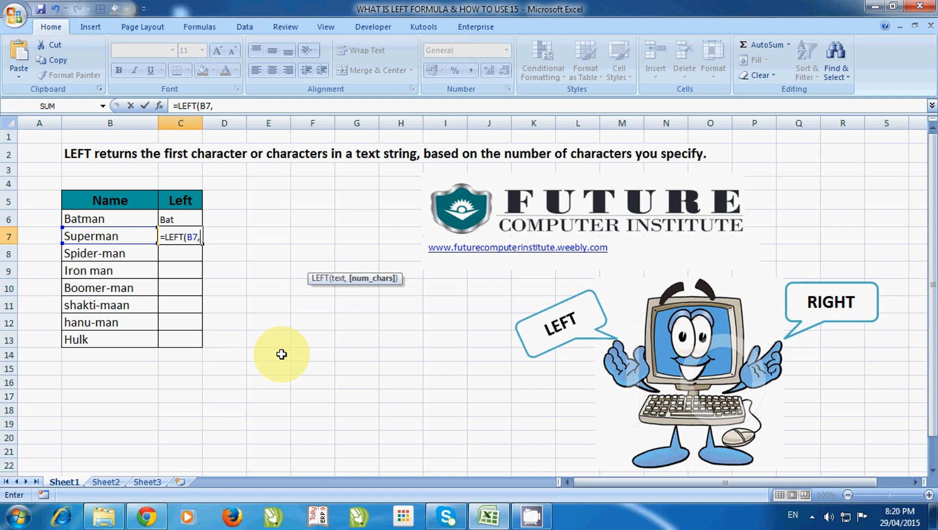
type("5)")
key("Return")
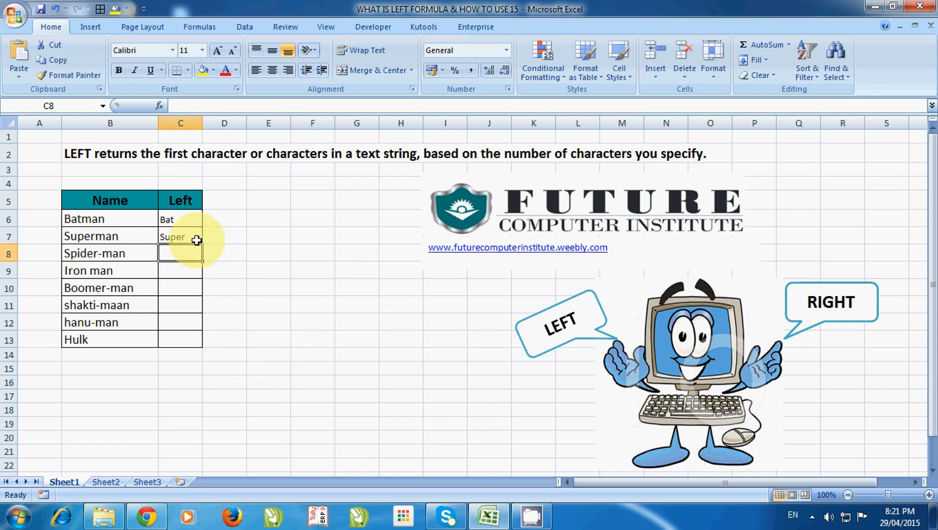
Step: Fill the LEFT formula from C7 down through C13 for the remaining names
left_click(180, 232)
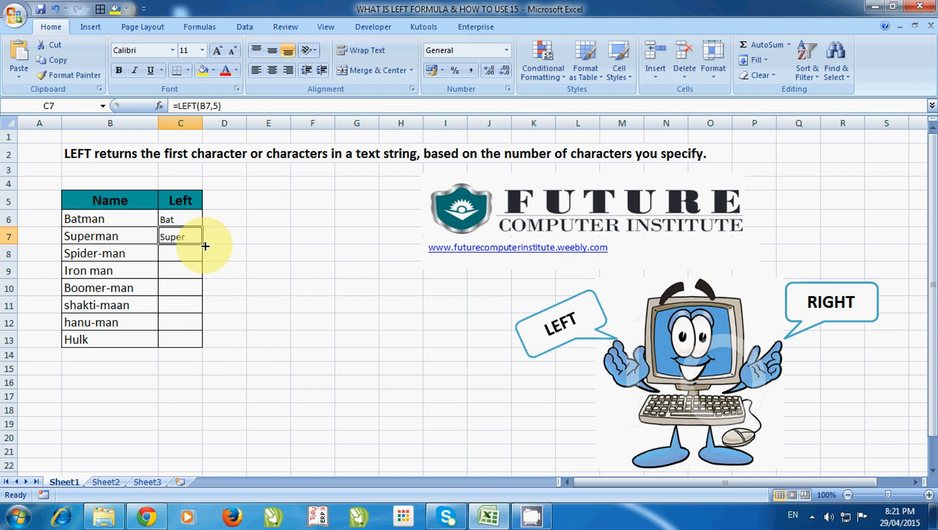
left_click_drag(204, 244, 203, 347)
left_click(193, 255)
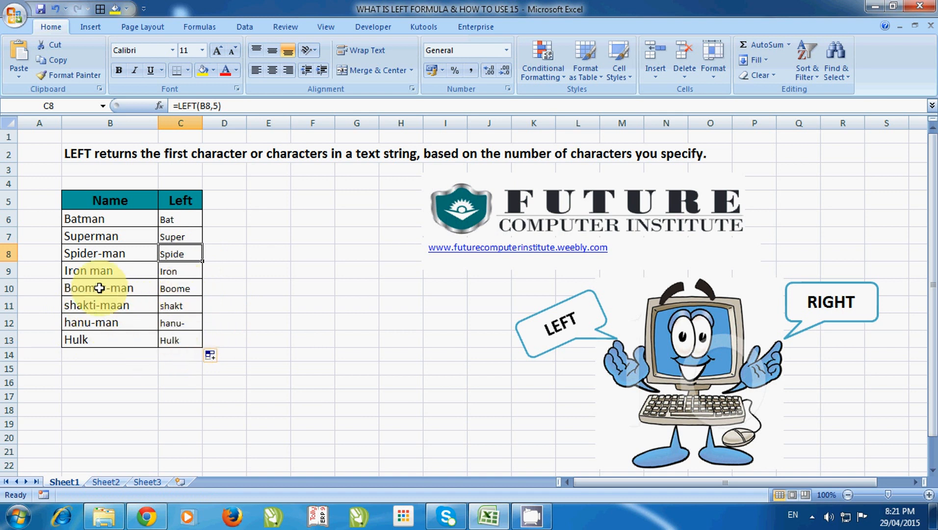
Step: Inspect the copied LEFT formula for Boomer-man in cell C10 without changing it
double_click(188, 293)
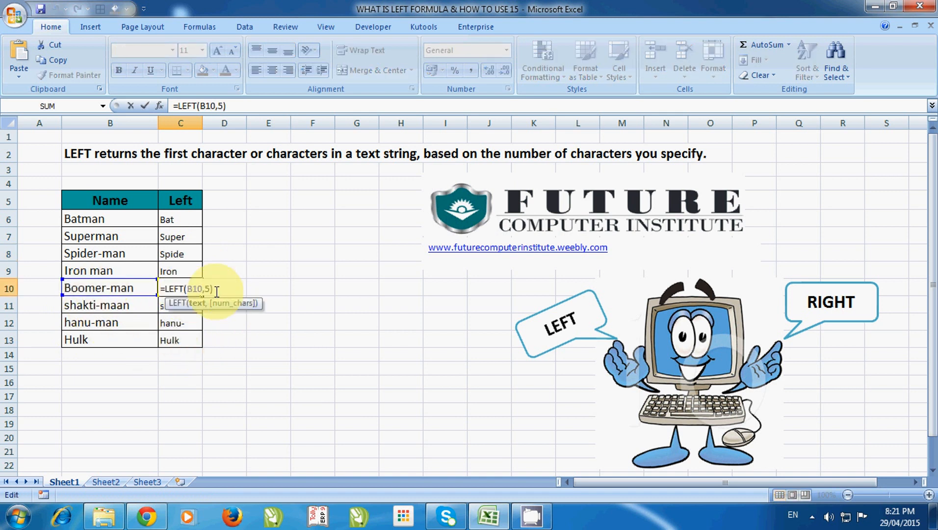
key("Return")
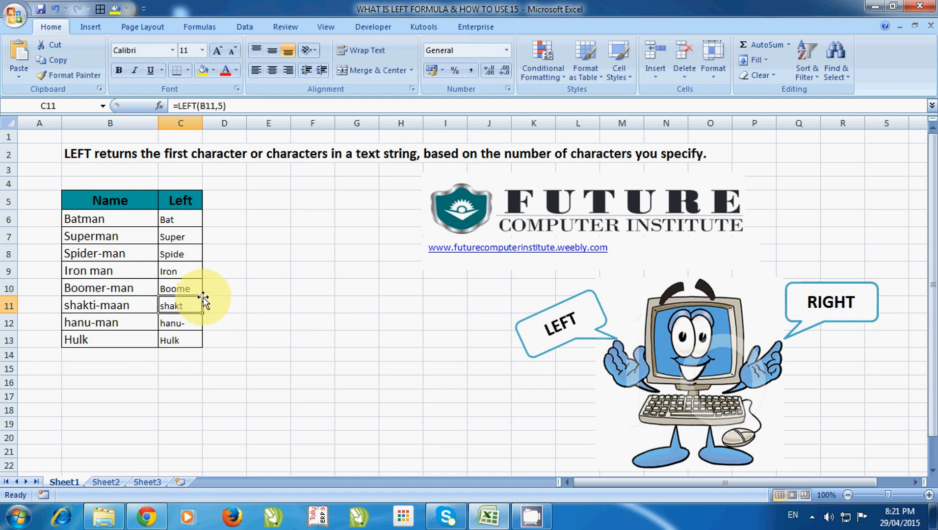
left_click(188, 288)
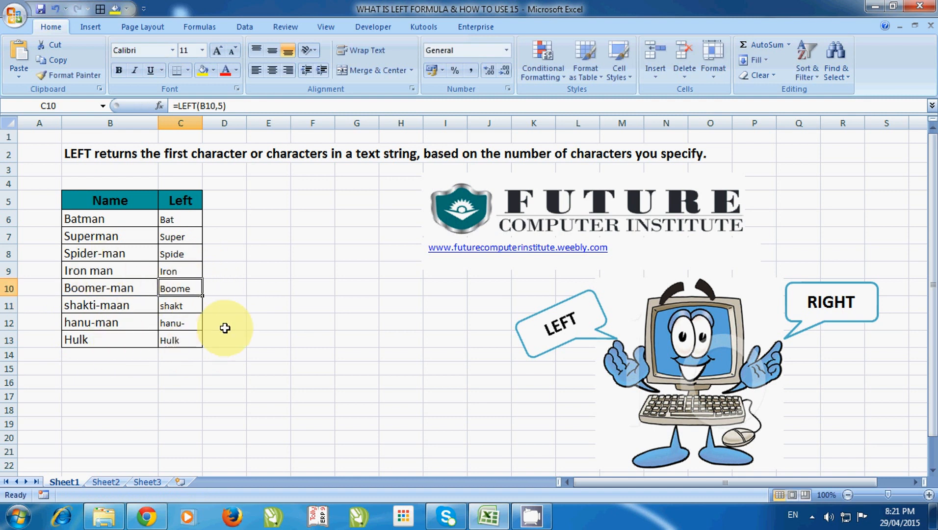
left_click(240, 317)
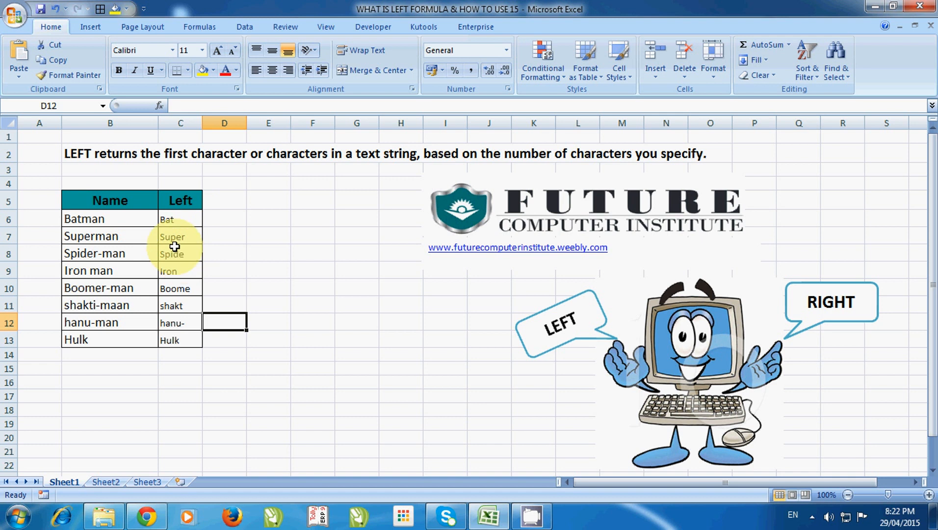
left_click(238, 258)
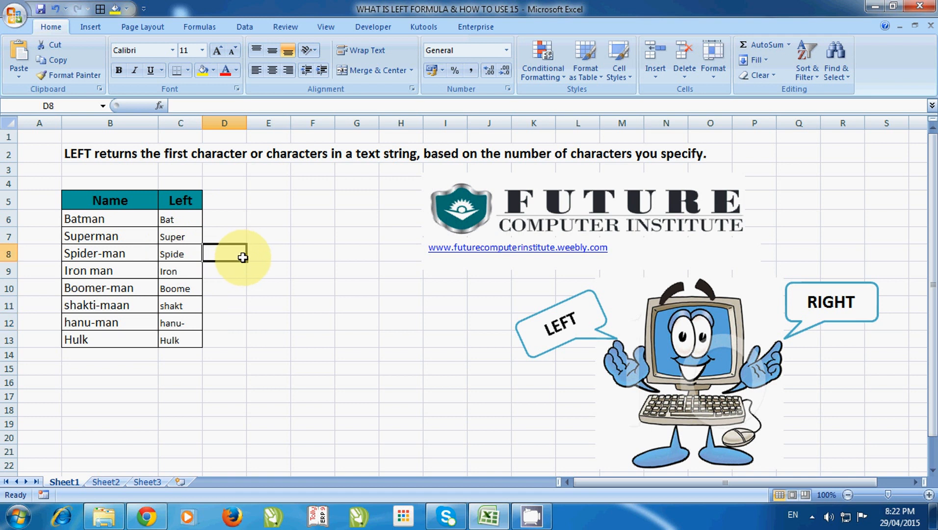
left_click(268, 246)
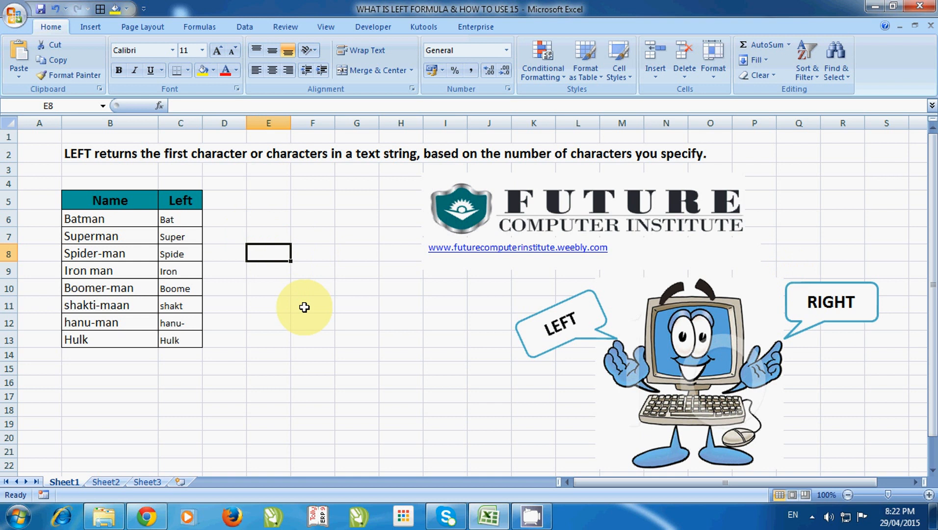
left_click(274, 336)
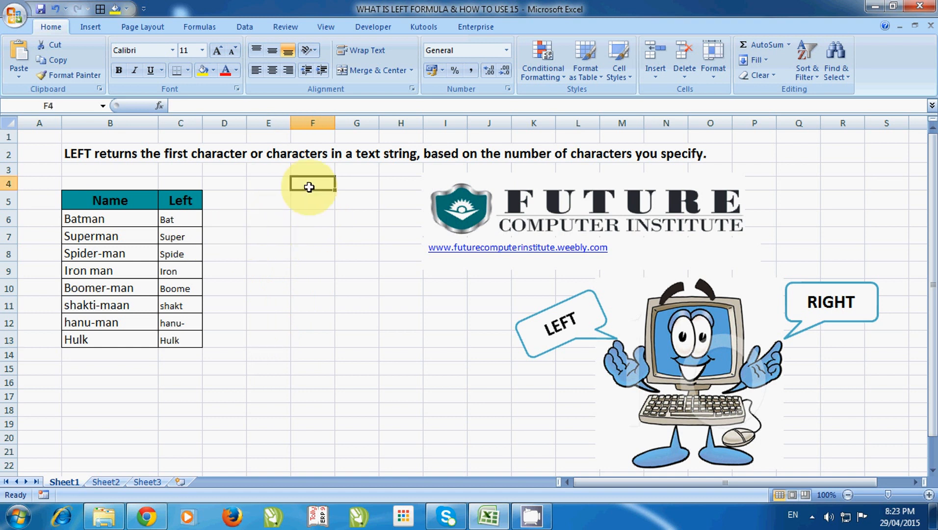
left_click_drag(310, 184, 302, 396)
left_click(256, 256)
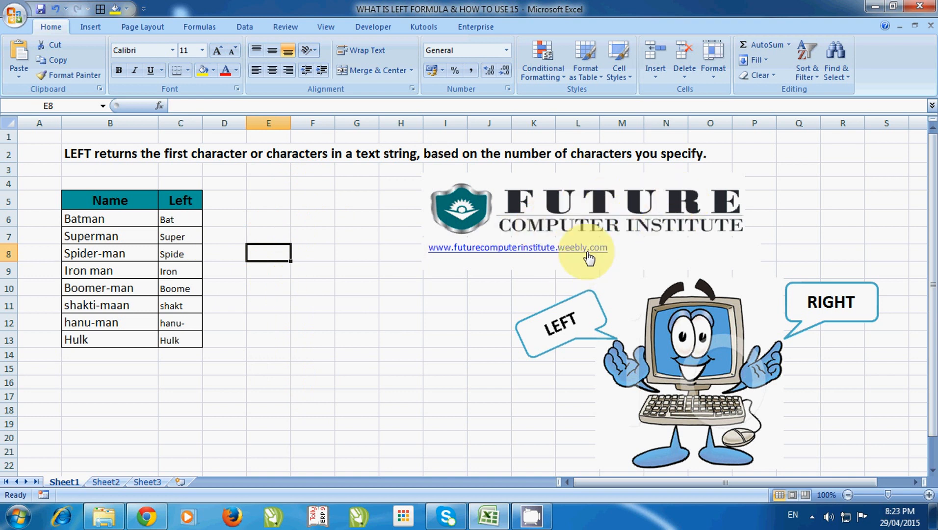
Step: Switch to Chrome and look through the downloadable practice files under "Excel File In Hindi" on the Future Computer Institute site
left_click(147, 516)
scroll(139, 201, "up", 3)
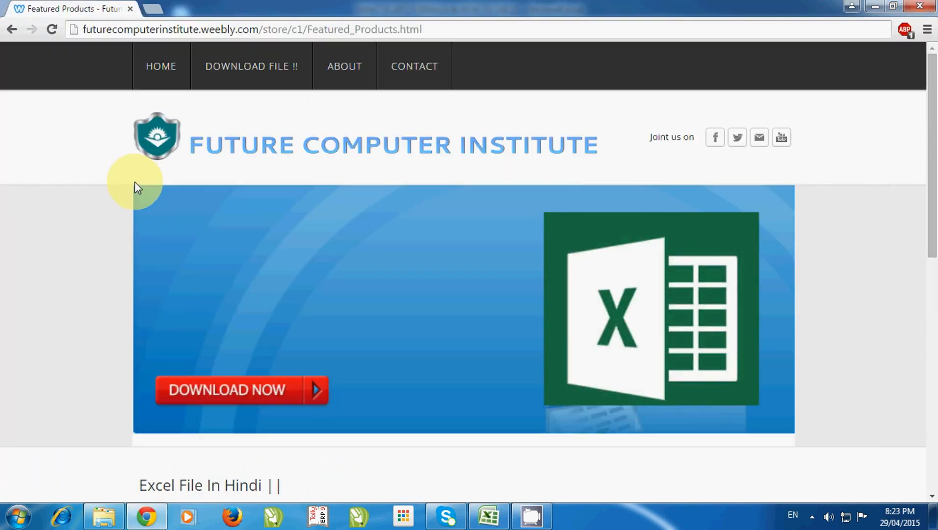
mouse_move(247, 79)
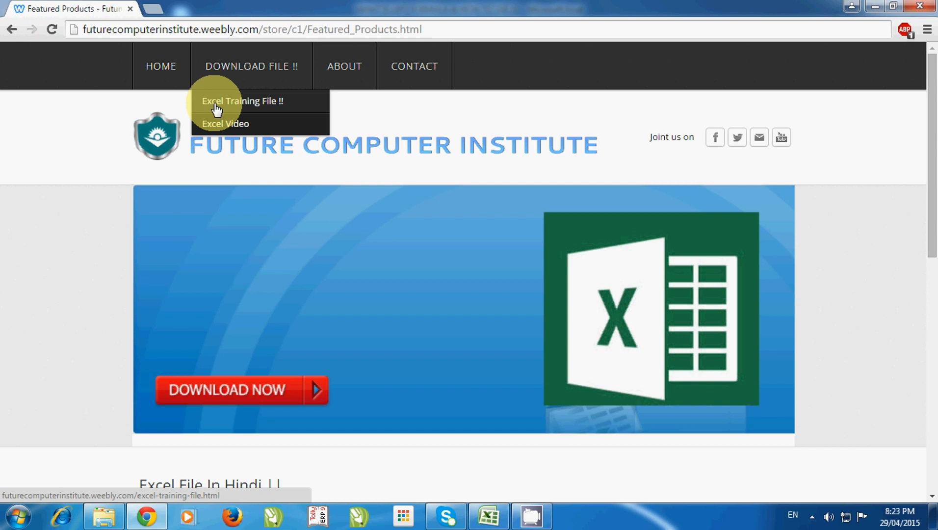
scroll(120, 142, "down", 7)
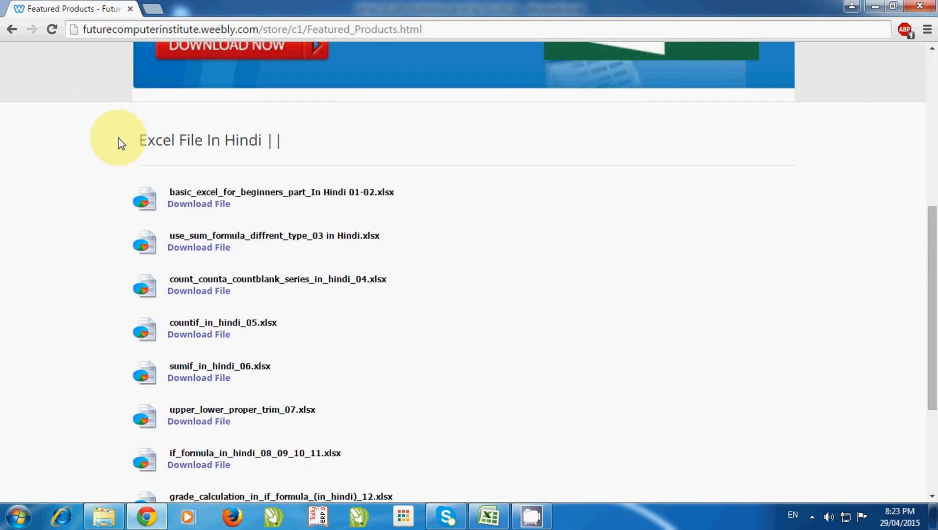
Step: Examine the remaining practice file downloads down to Pass_fail_calculation_in_if_formula_(in_hindi)_13.xlsx, and return to the page header
scroll(167, 149, "down", 3)
scroll(168, 148, "down", 1)
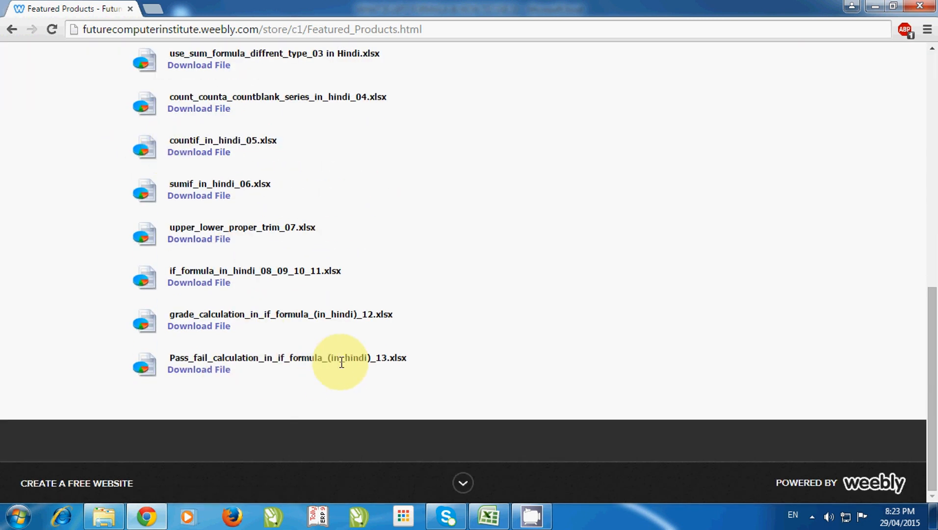
scroll(344, 364, "up", 4)
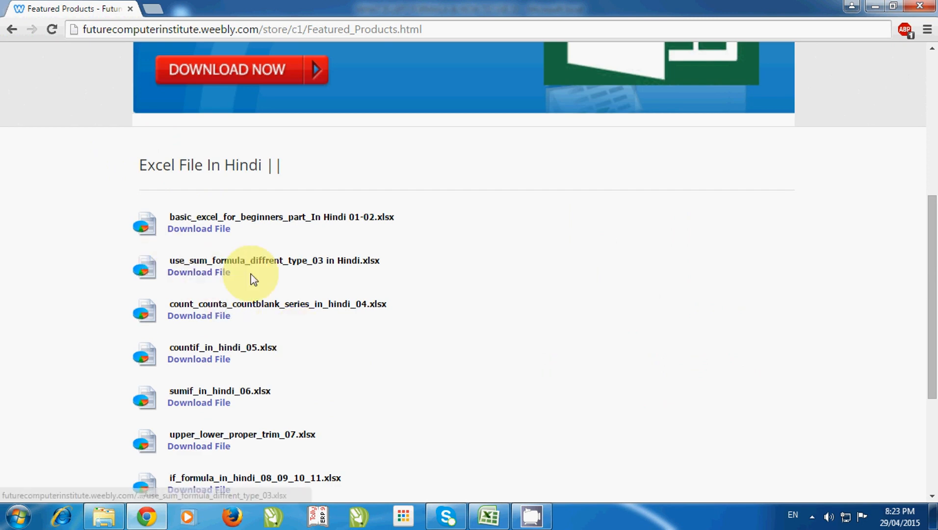
scroll(332, 266, "up", 3)
scroll(333, 267, "up", 4)
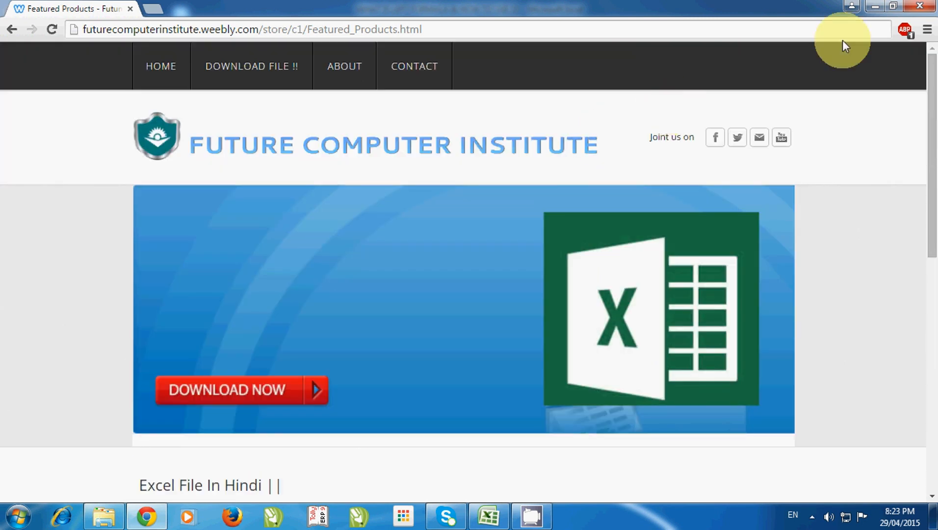
Step: Minimize Chrome to return to the LEFT formula workbook in Excel, and select the empty cell I14
left_click(874, 8)
left_click(367, 326)
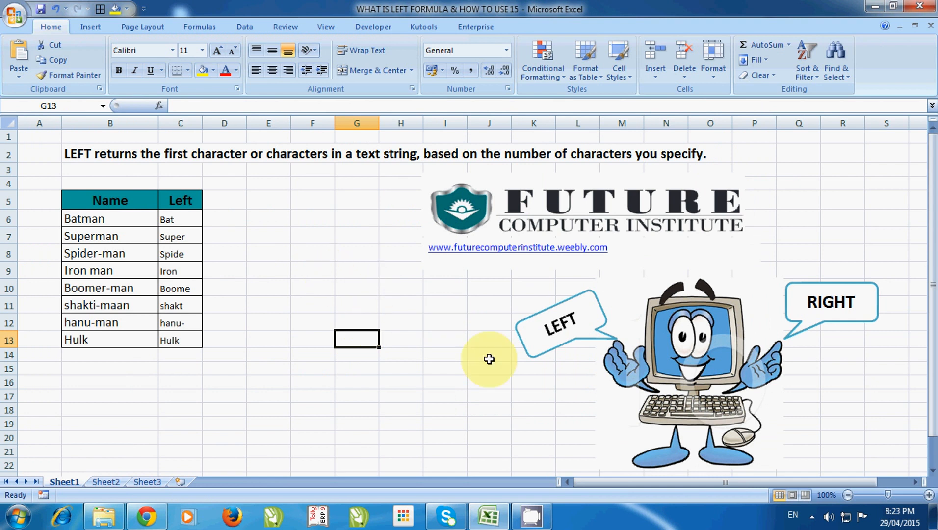
left_click(435, 357)
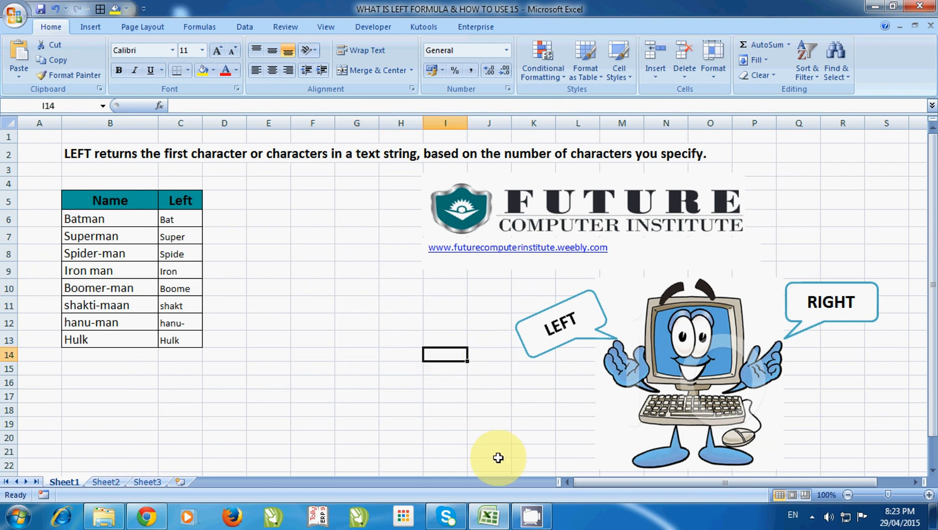
mouse_move(533, 523)
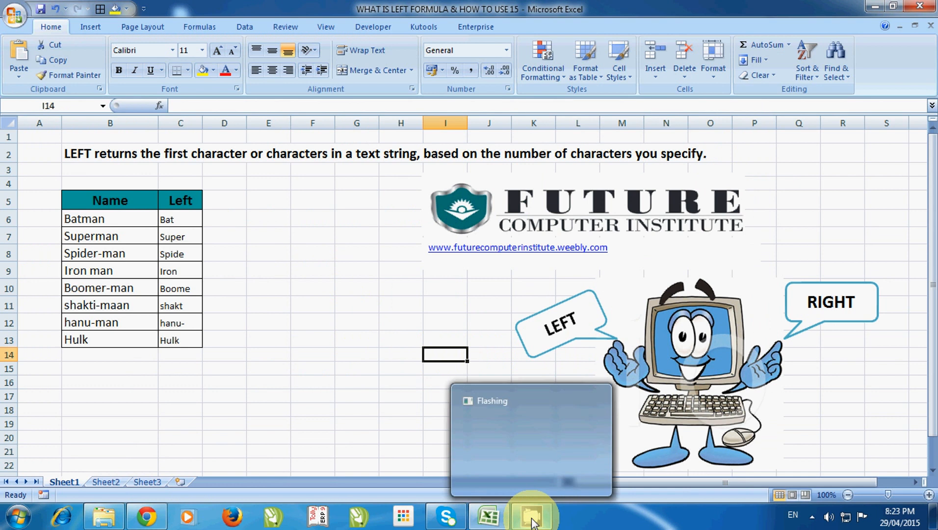